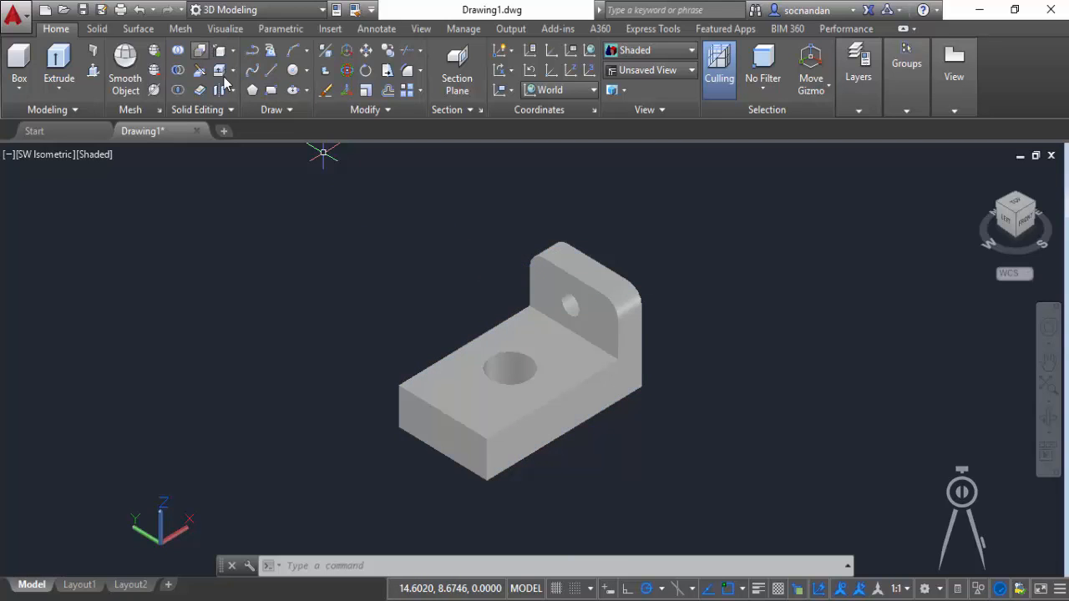
Extrude the upright plate's inner face 0.5 towards the open end of the base with a 0 degree taper
left_click(231, 72)
left_click(255, 164)
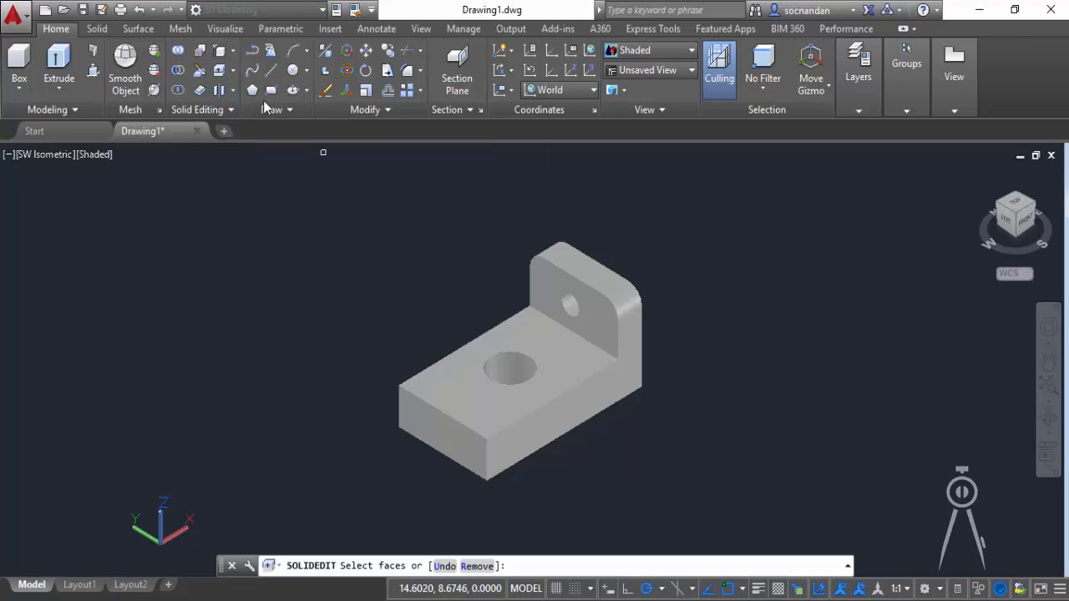
left_click(542, 284)
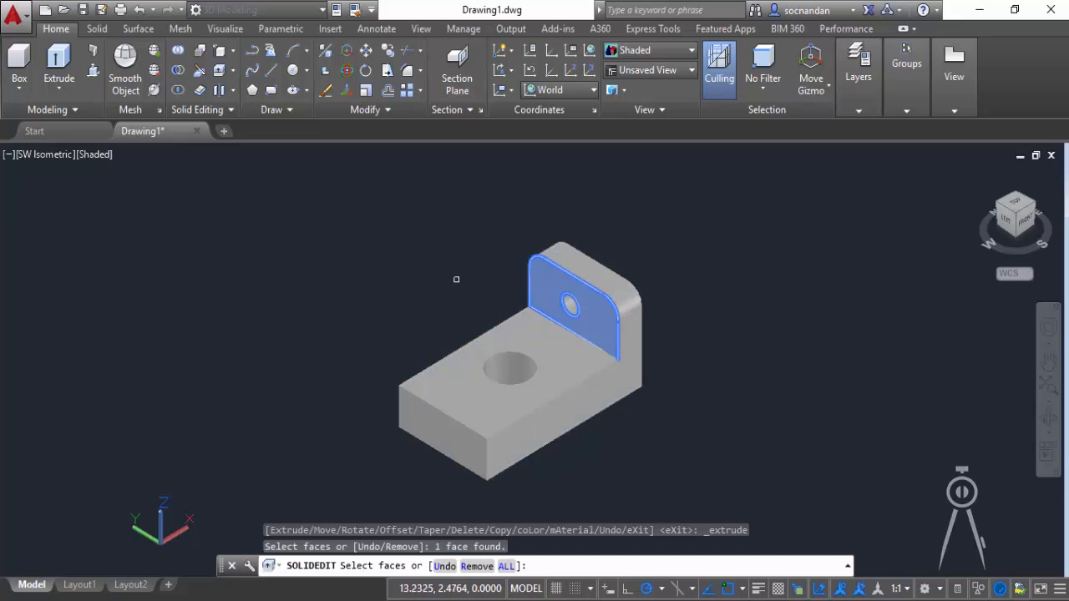
key("Return")
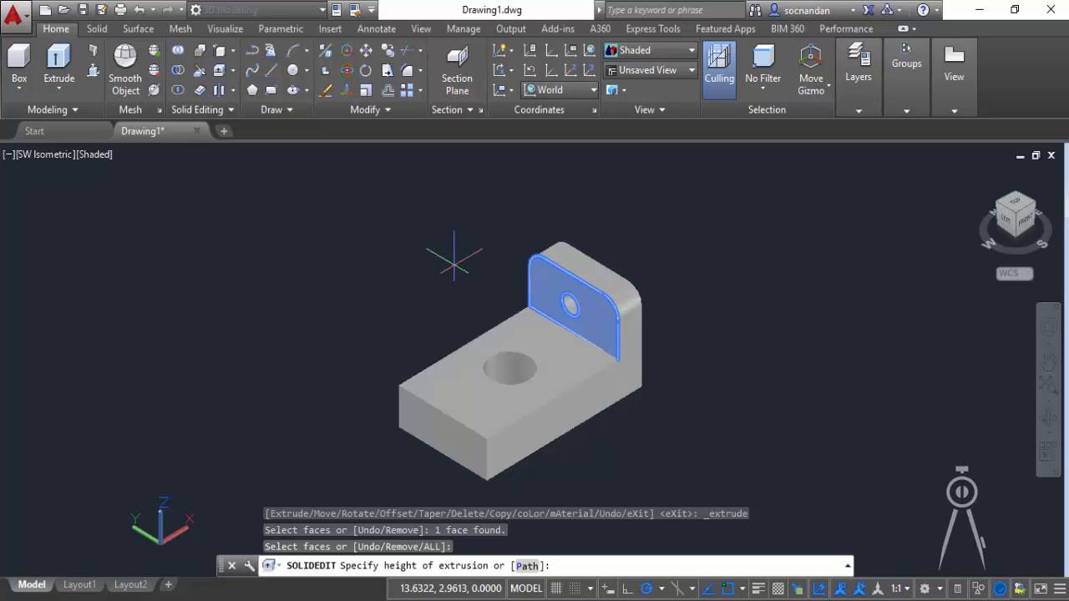
left_click(529, 306)
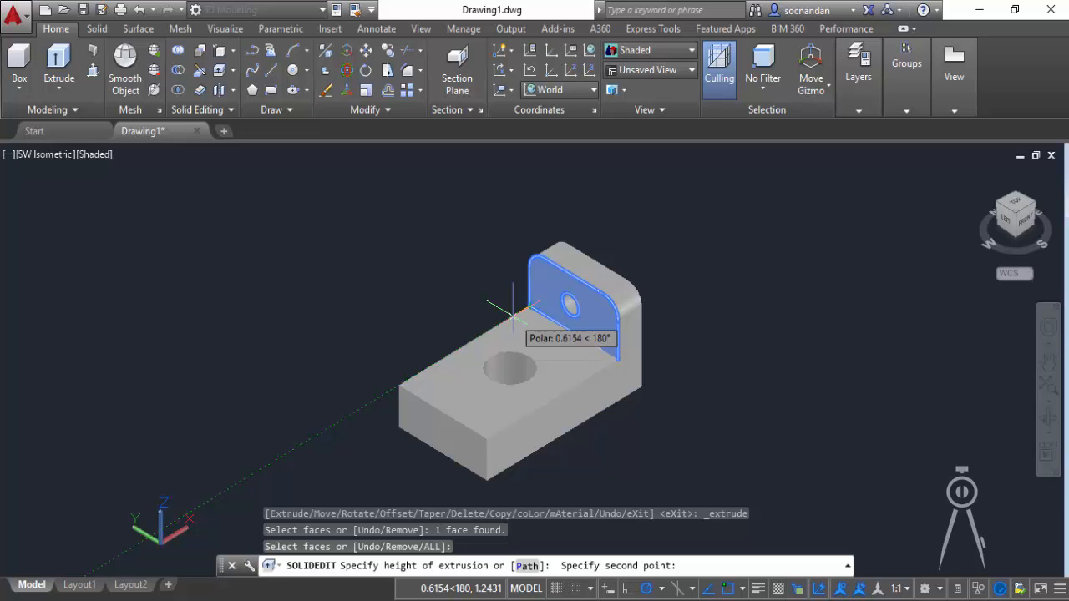
type("0.5")
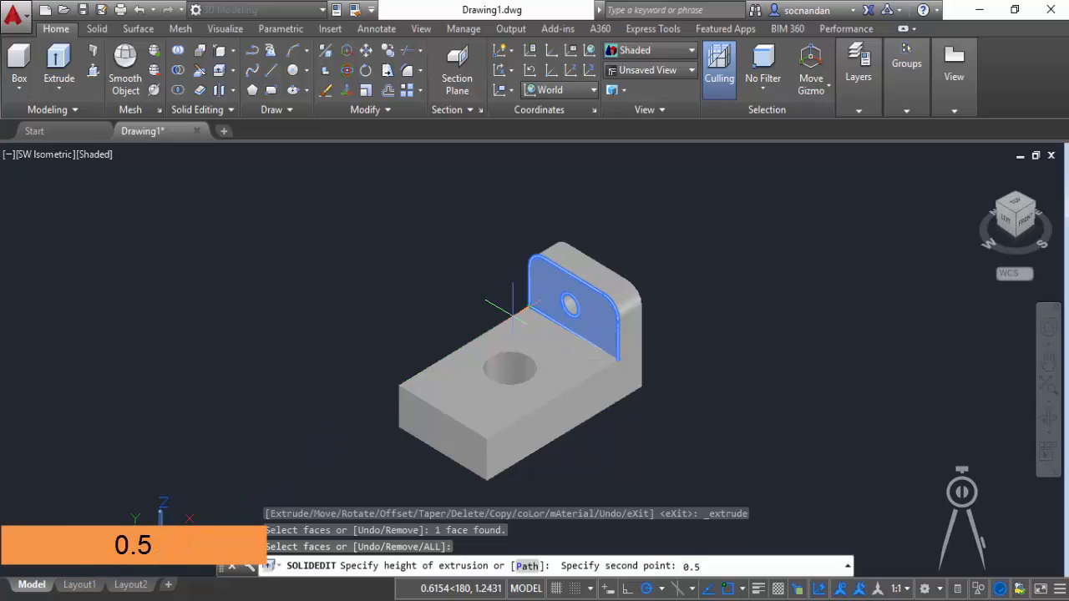
key("Return")
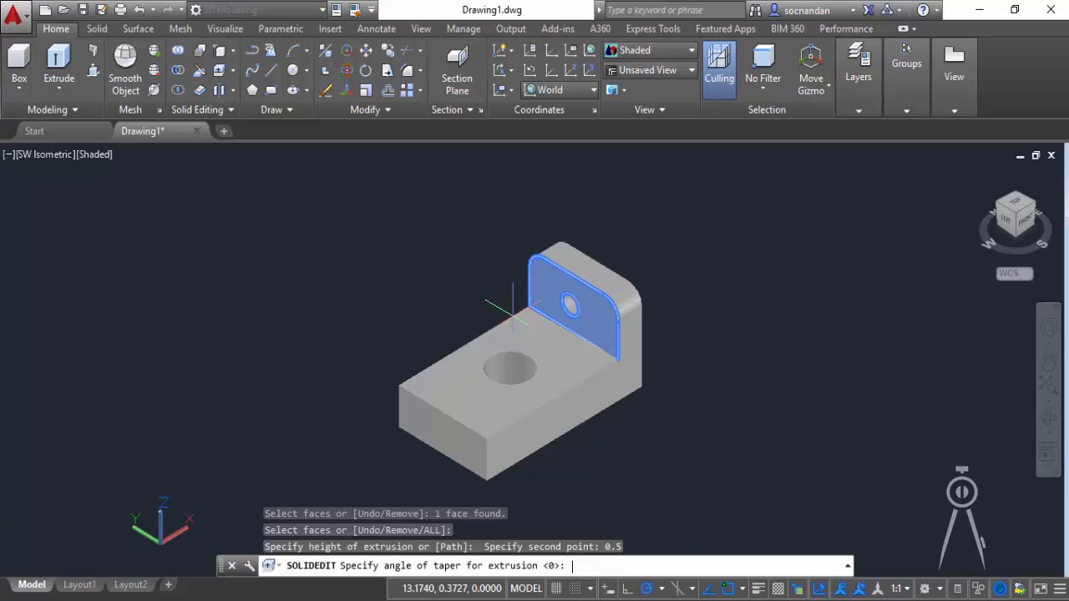
key("Return")
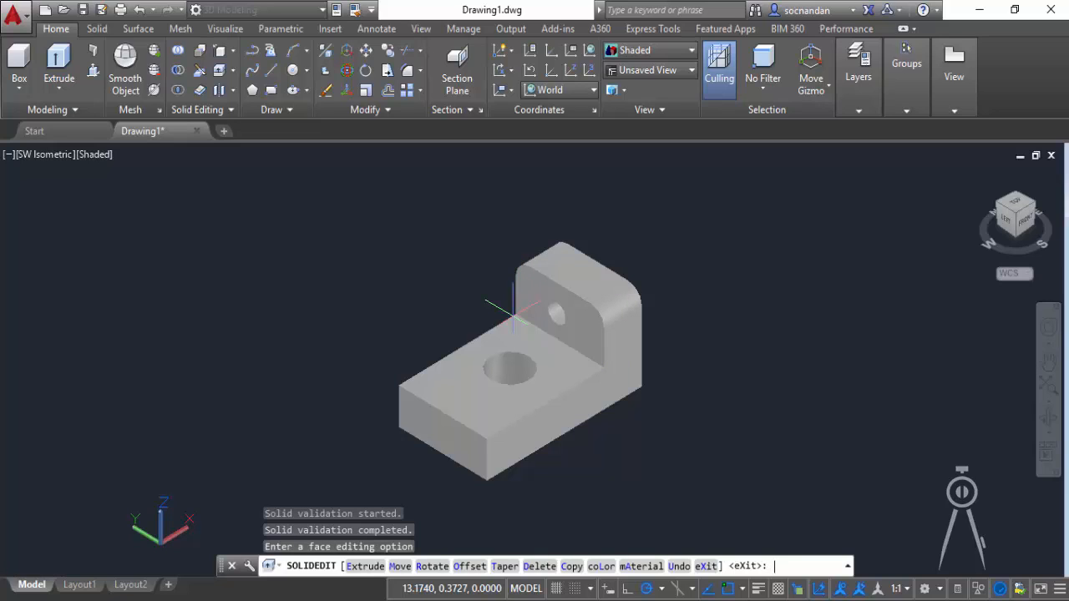
key("Return")
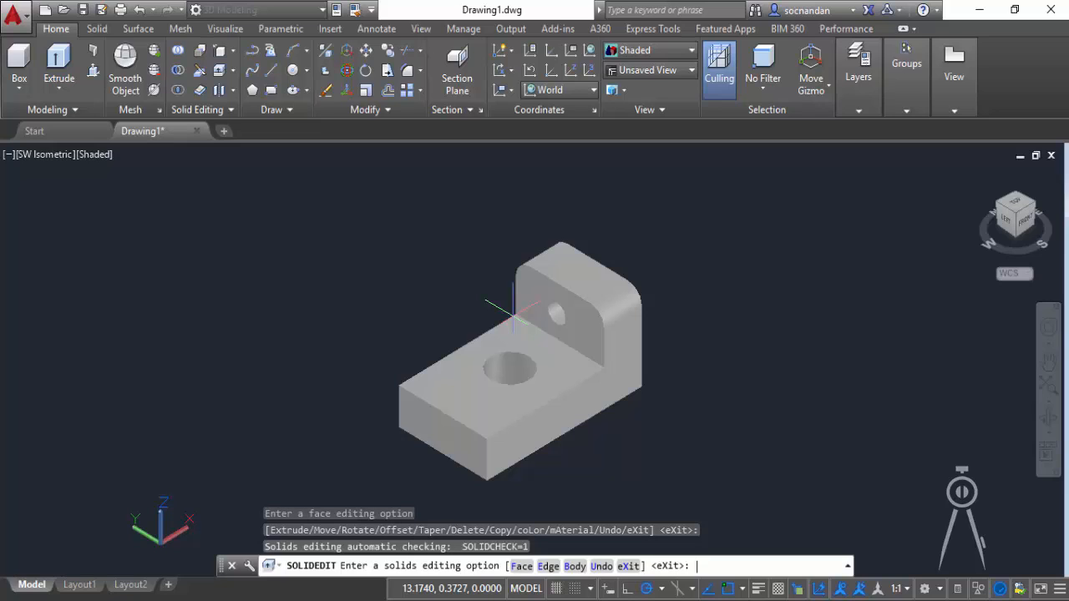
key("Escape")
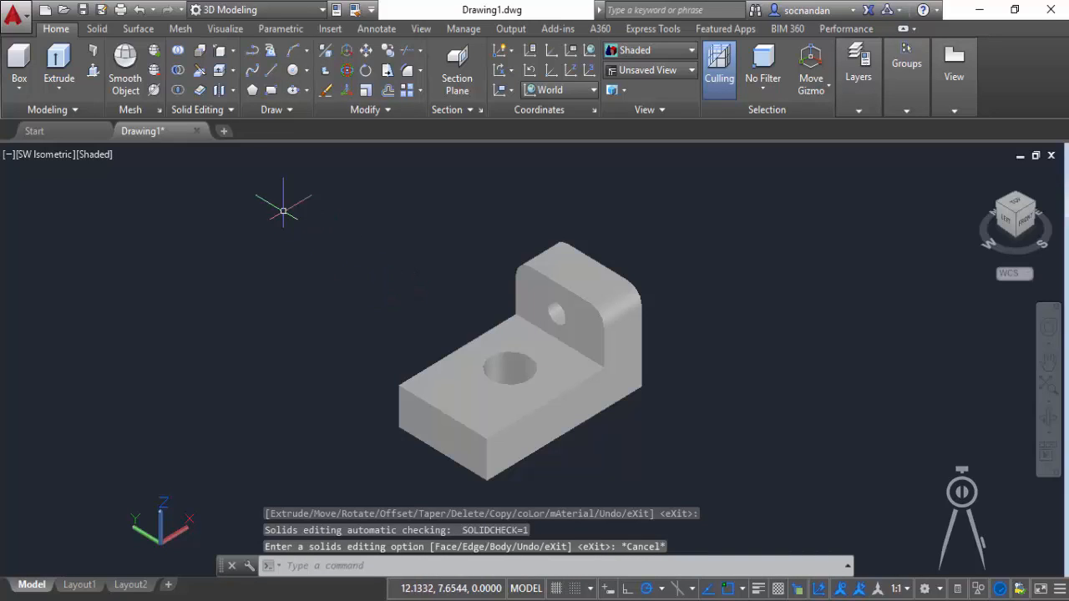
Try to taper the base's top face by -10 degrees along its long rear edge, starting at the open end, and undo it
left_click(233, 70)
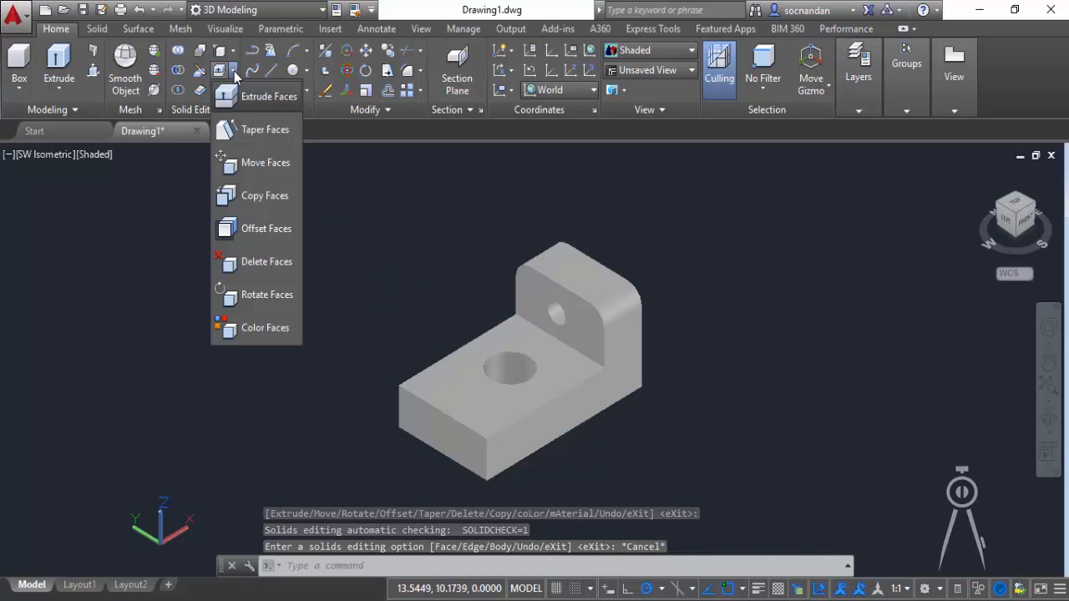
left_click(266, 132)
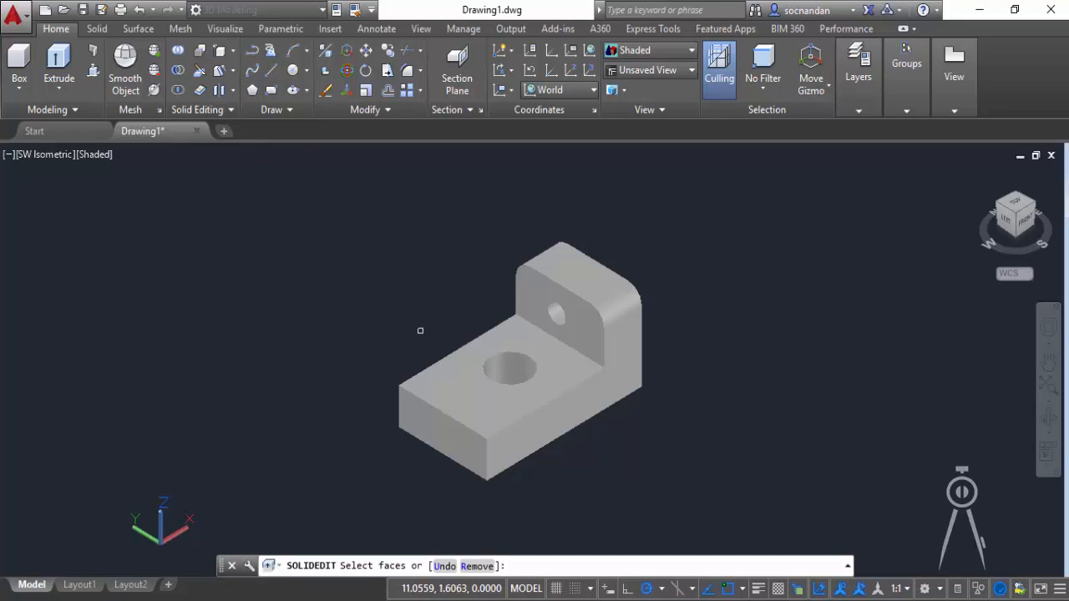
left_click(469, 376)
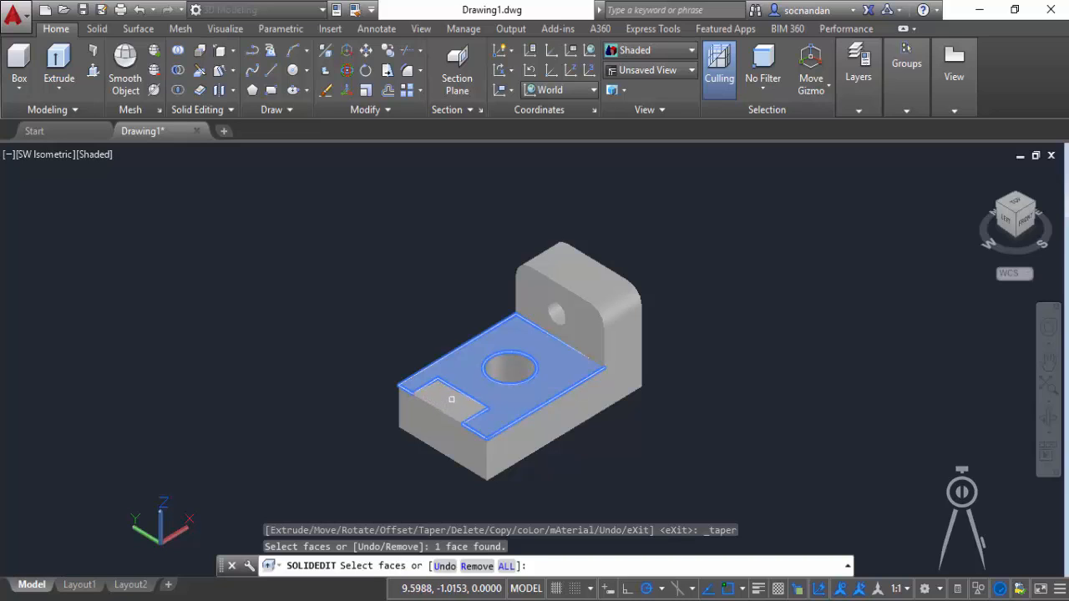
key("Return")
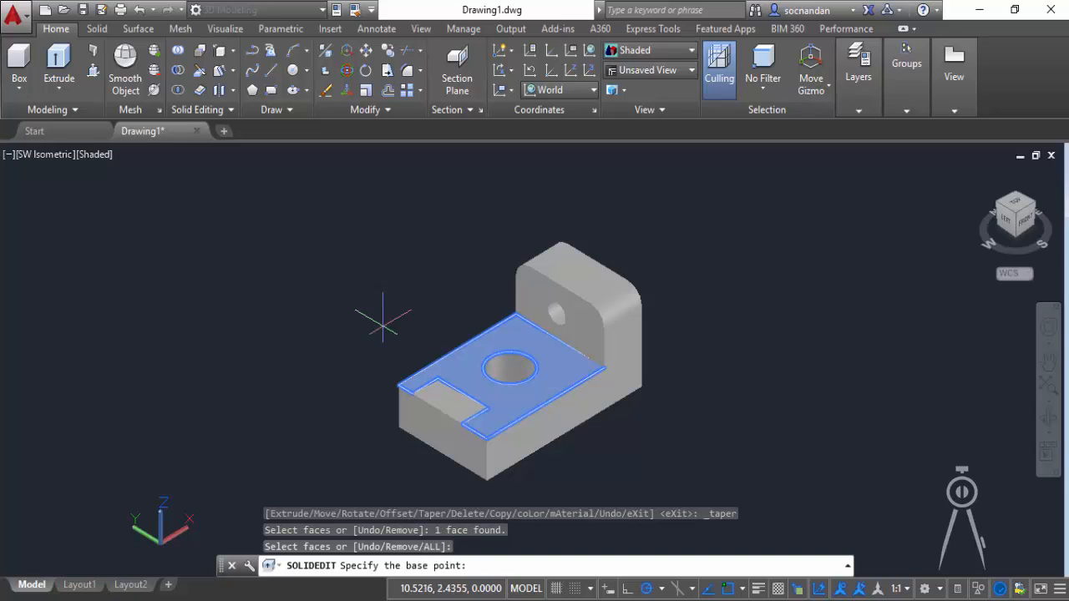
left_click(395, 380)
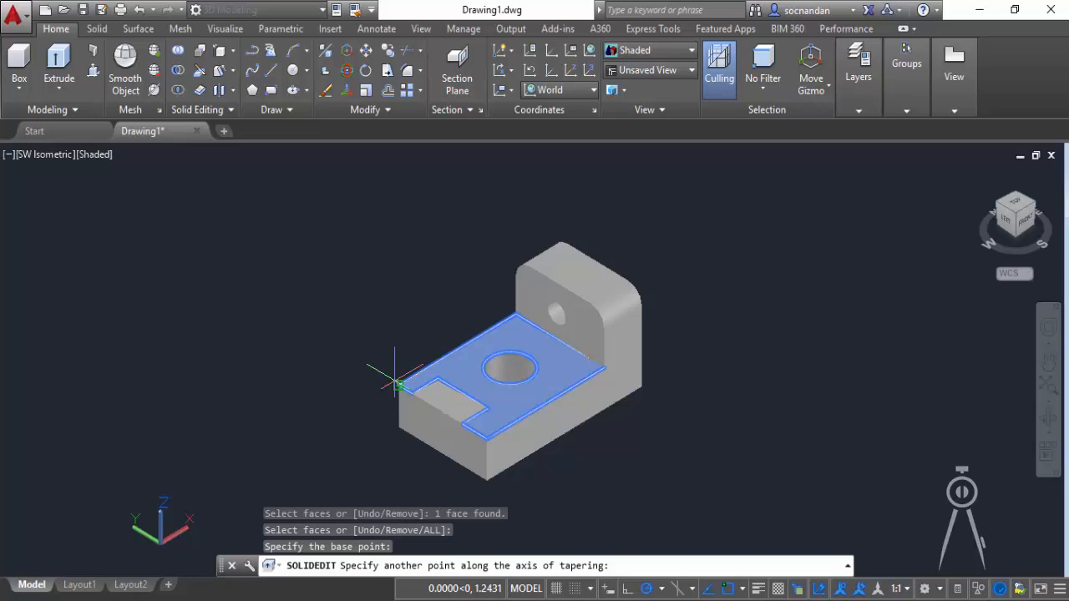
left_click(515, 314)
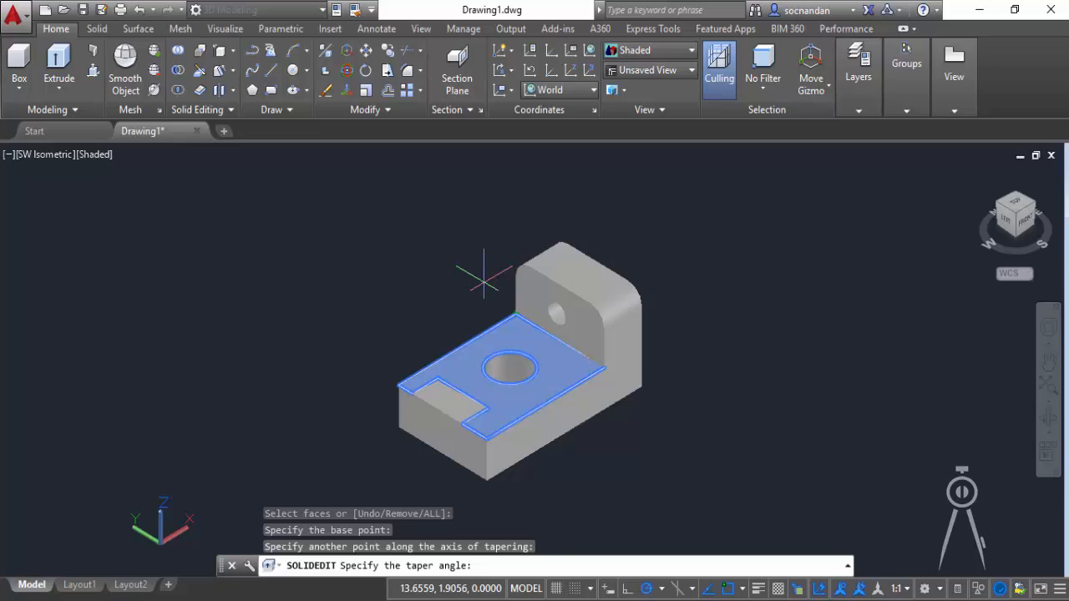
type("-10")
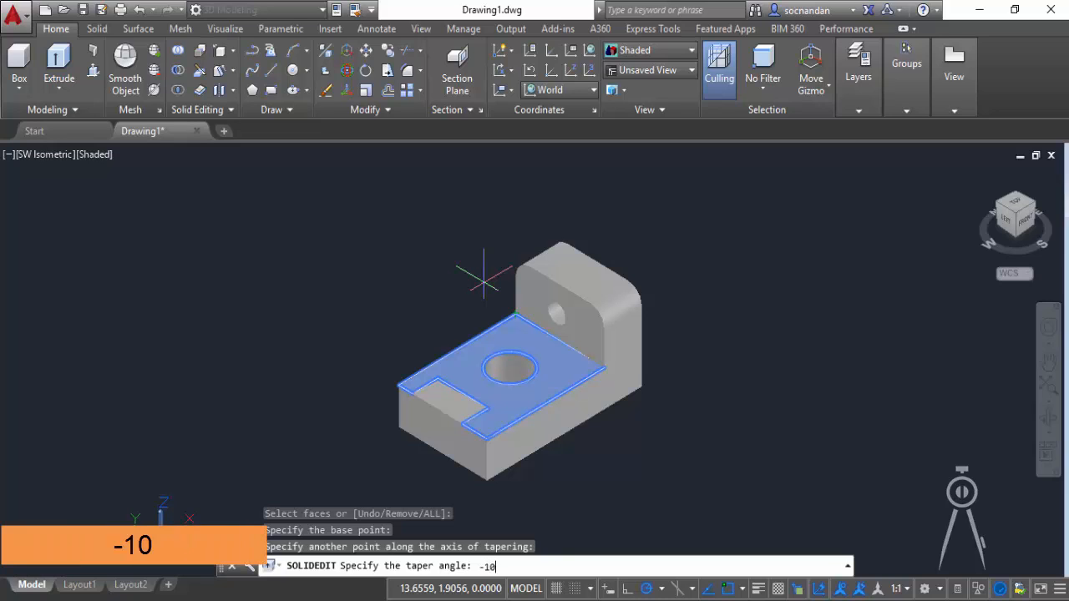
key("Return")
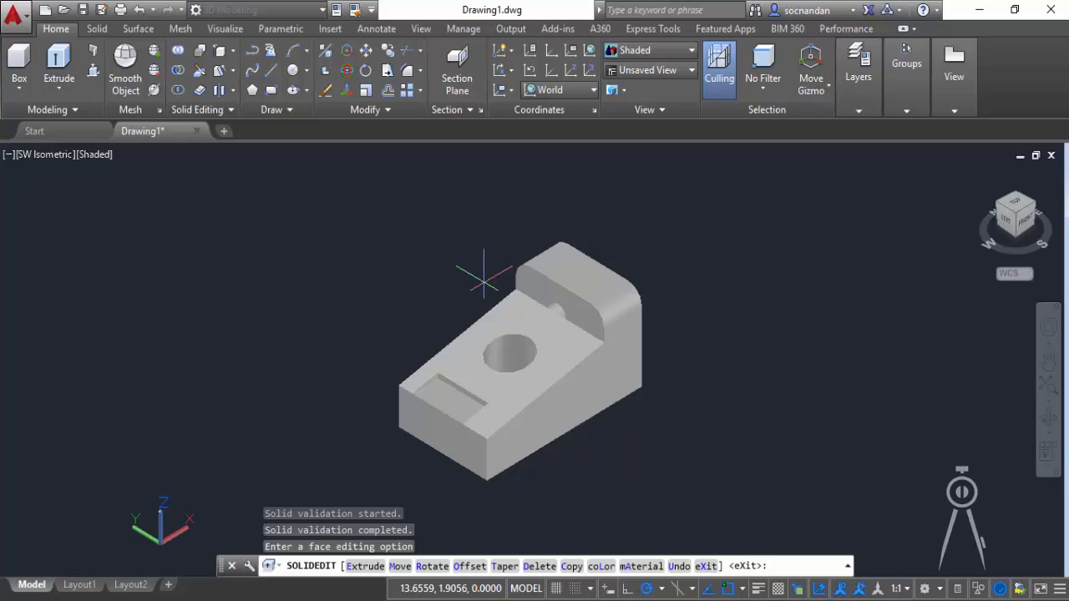
key("Escape")
key("ctrl+z")
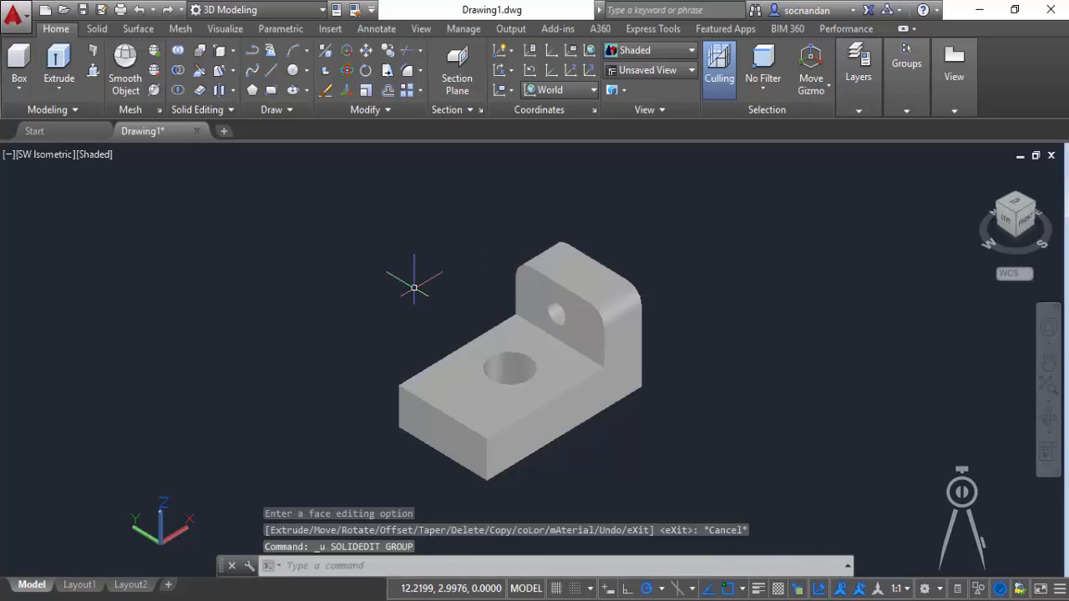
Taper the base's end face by 10 degrees, with the axis running along its bottom edge from the lower right to the lower left corner
left_click(221, 72)
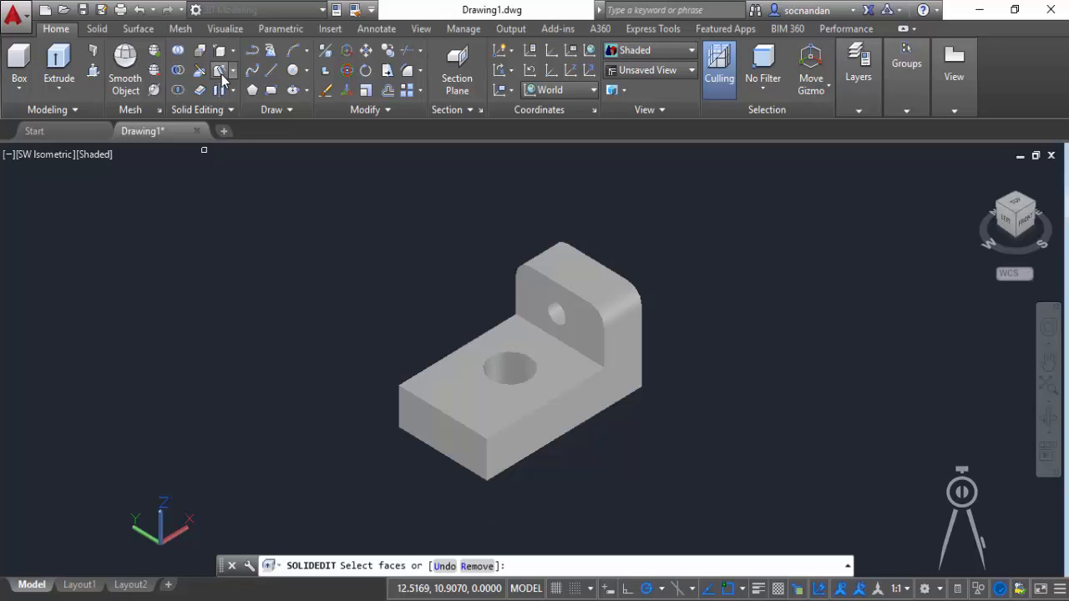
left_click(431, 424)
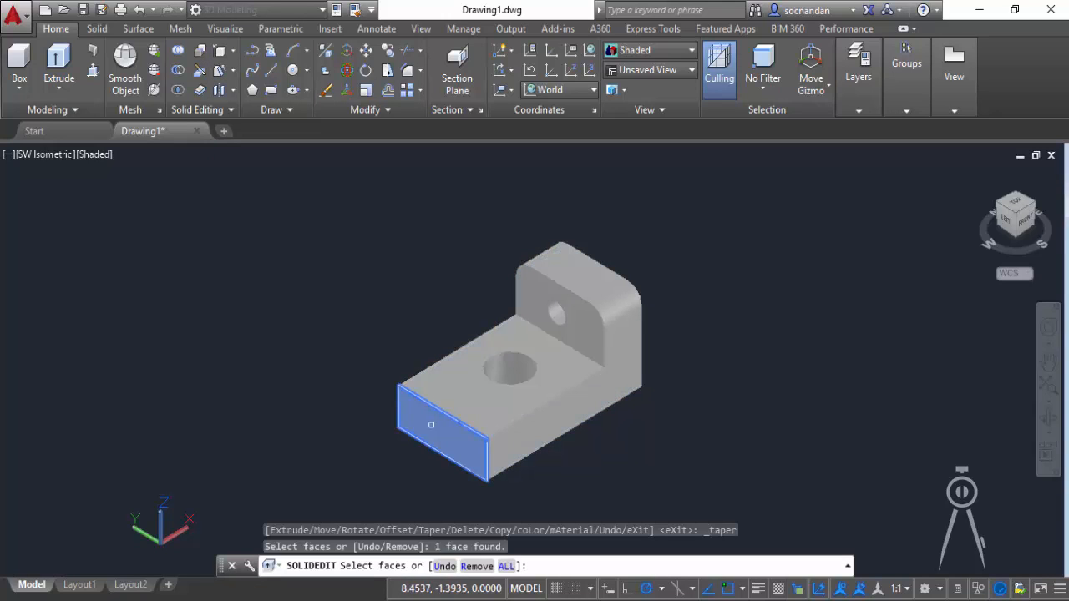
right_click(328, 334)
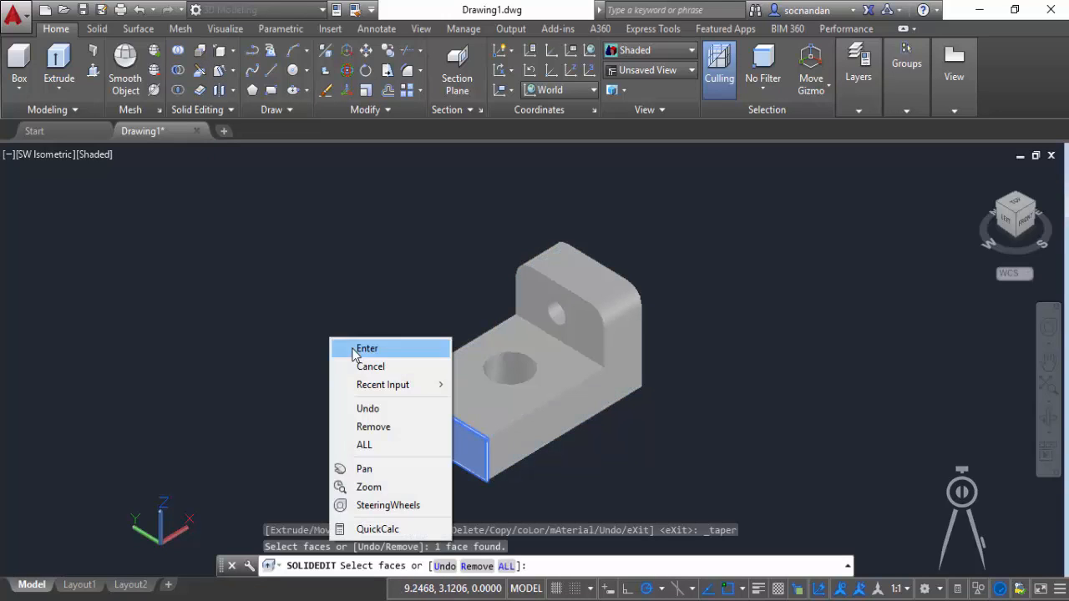
left_click(353, 345)
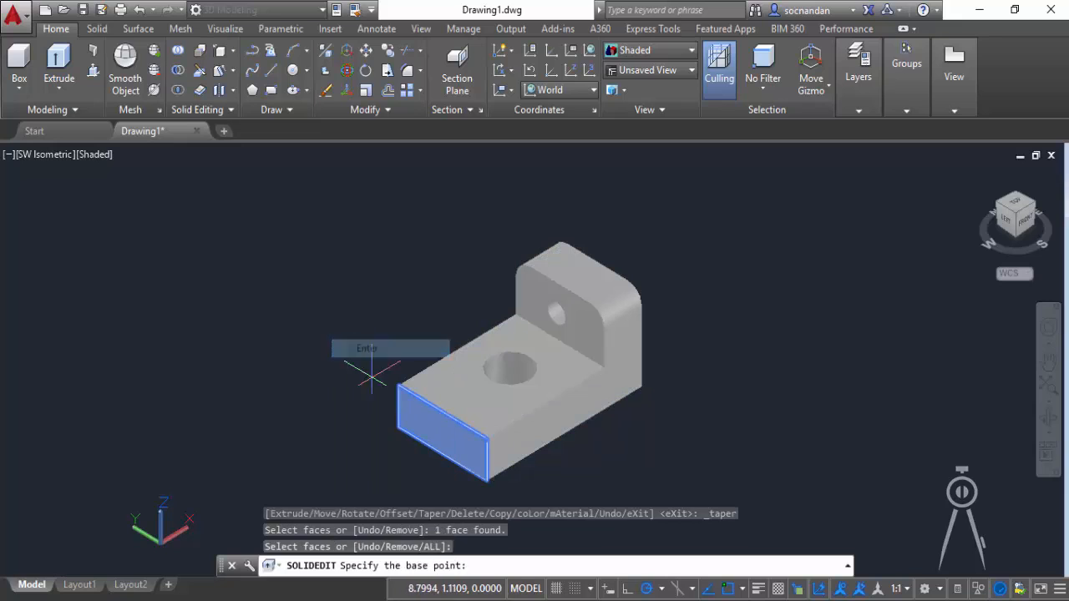
left_click(486, 479)
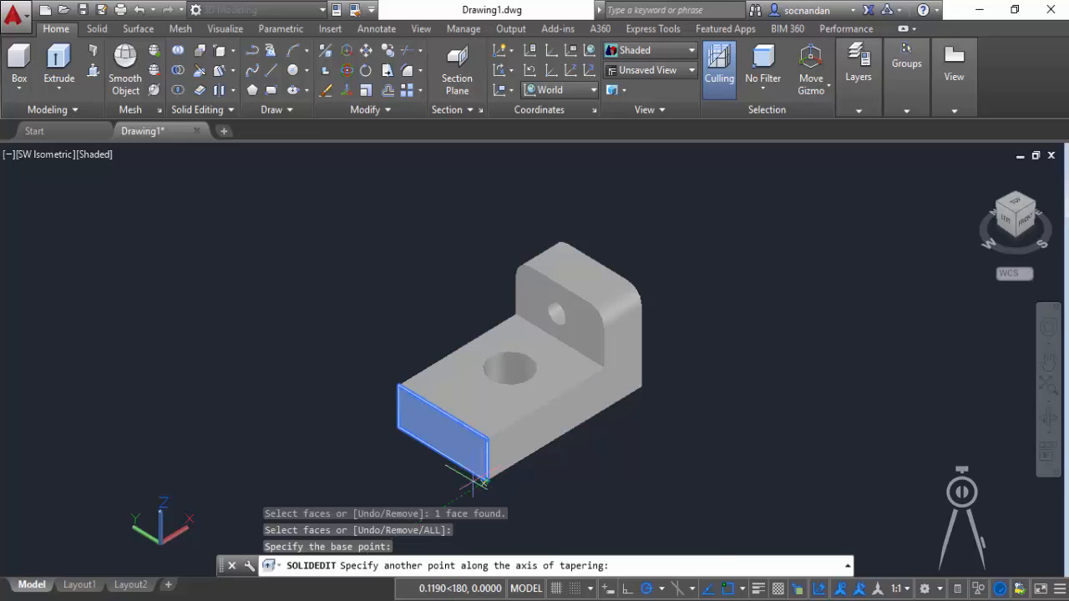
left_click(389, 424)
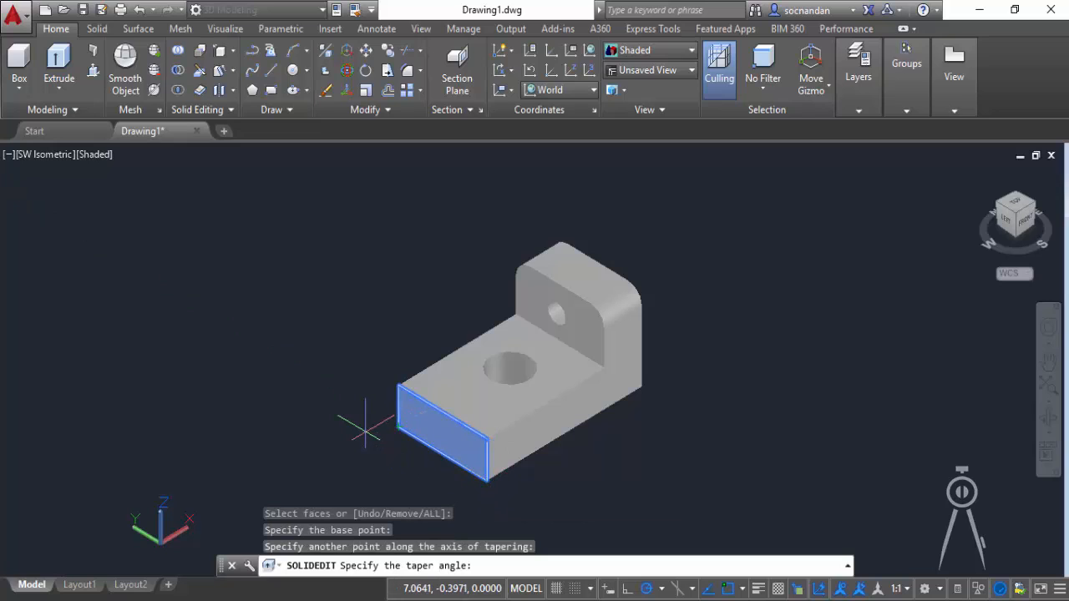
type("10")
key("Return")
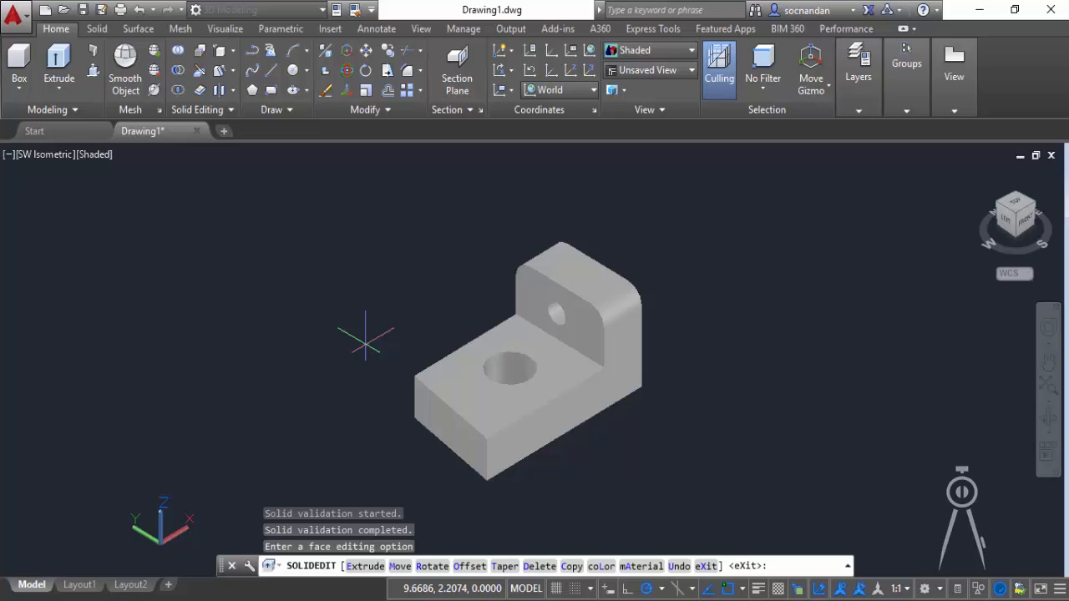
key("Escape")
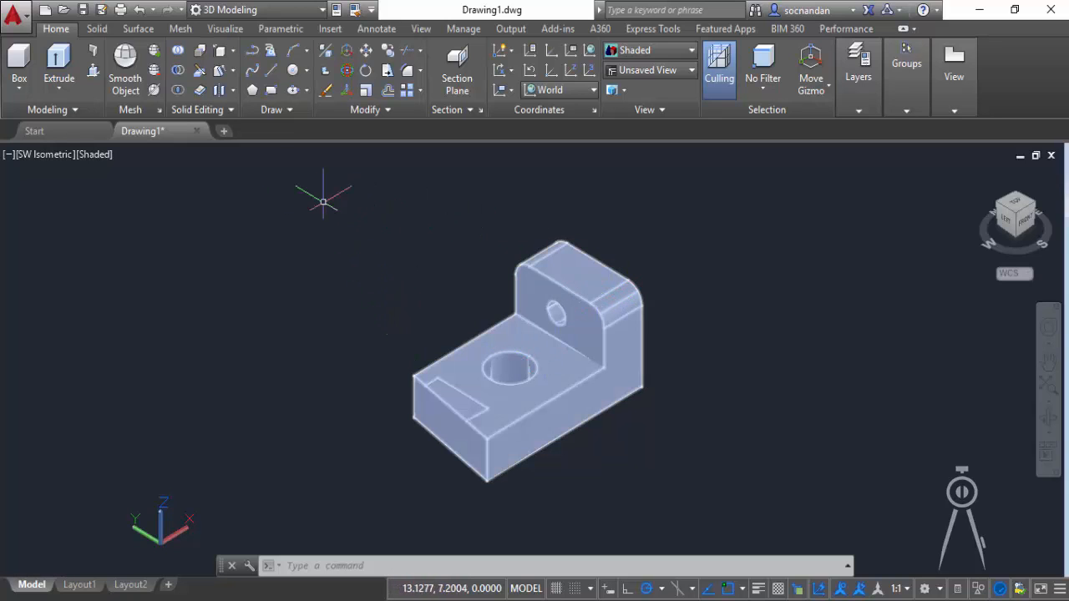
Delete the rounded corner face on the near side of the upright plate to restore a square corner
left_click(233, 70)
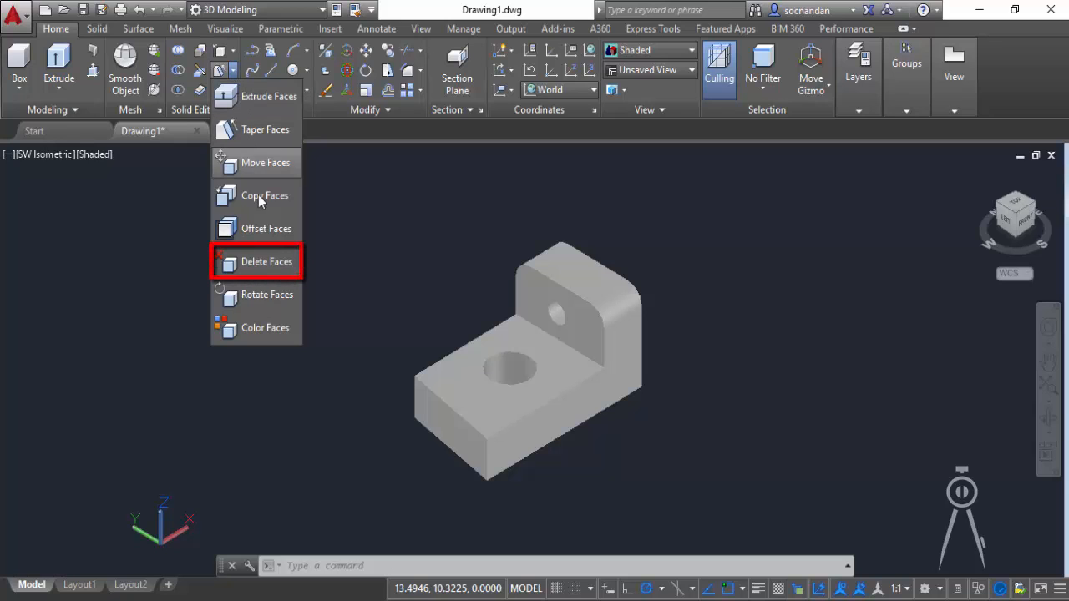
left_click(276, 264)
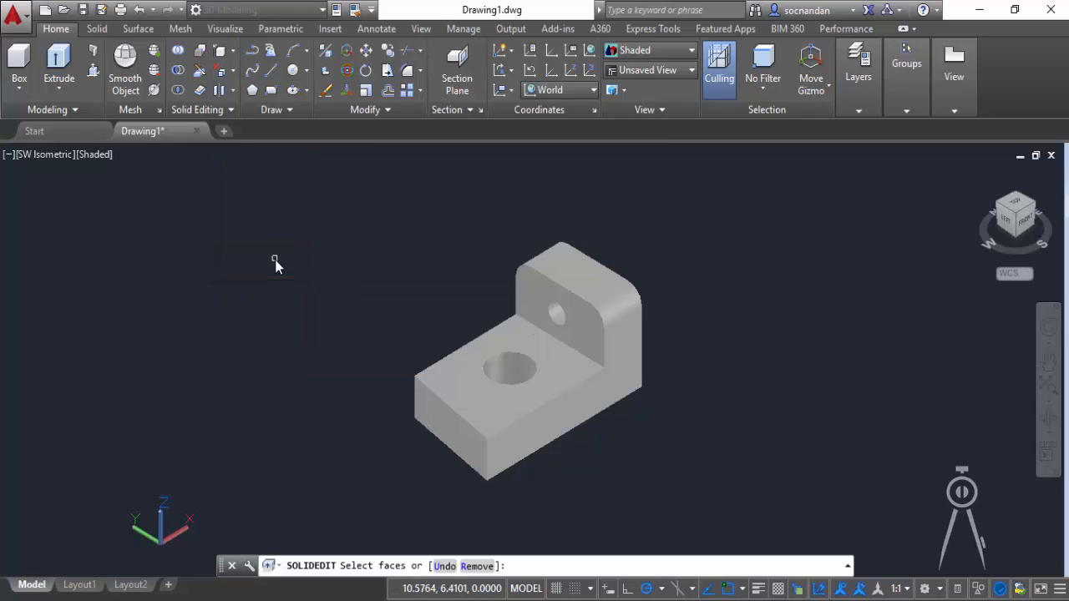
left_click(618, 305)
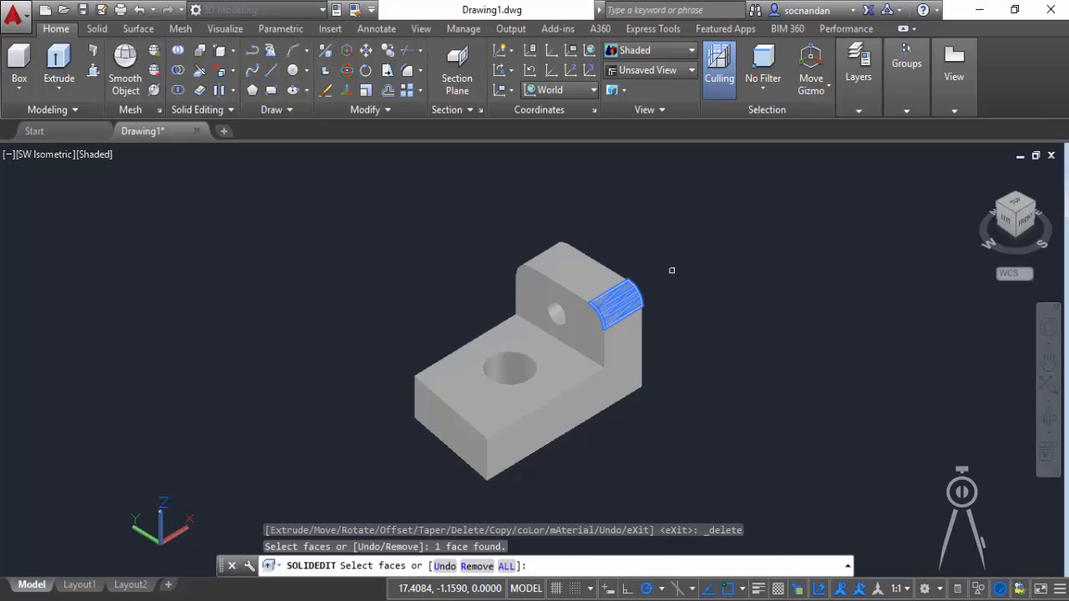
key("Return")
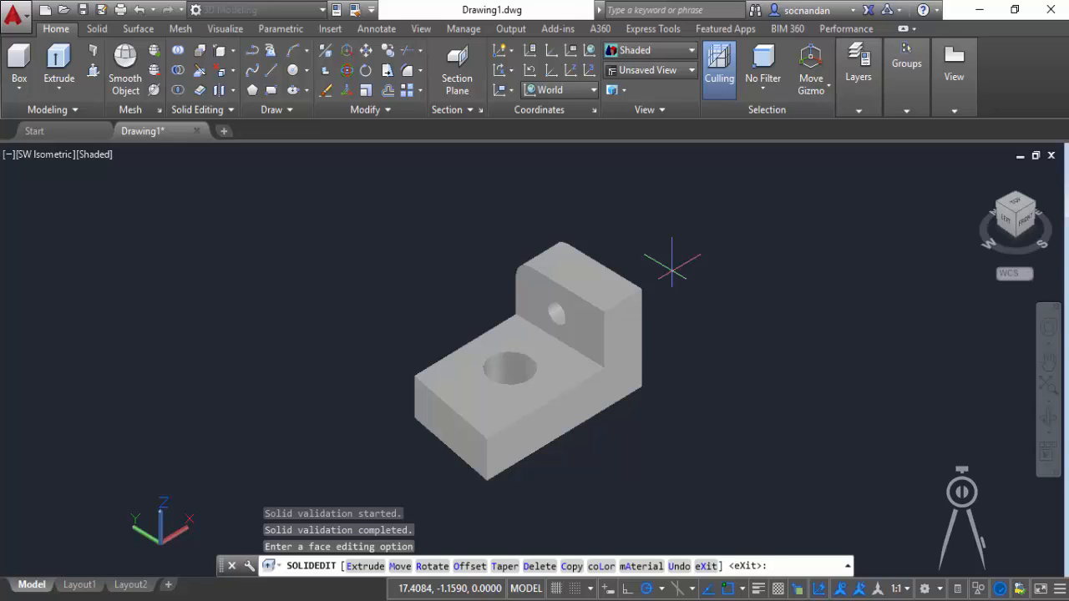
key("Escape")
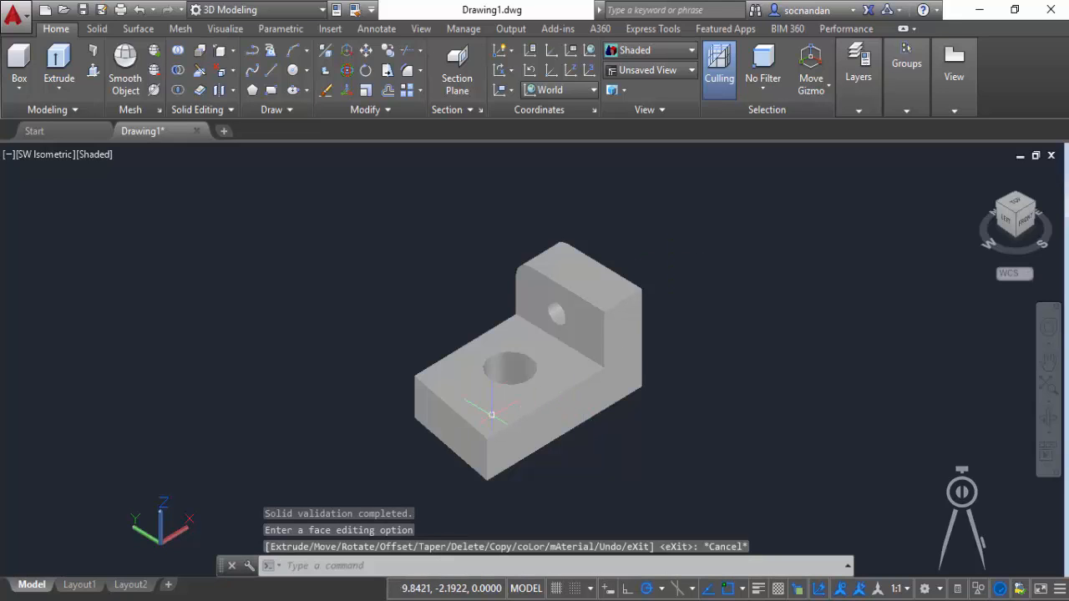
Delete the cylindrical face of the small hole in the upright plate to remove the hole
left_click(528, 430)
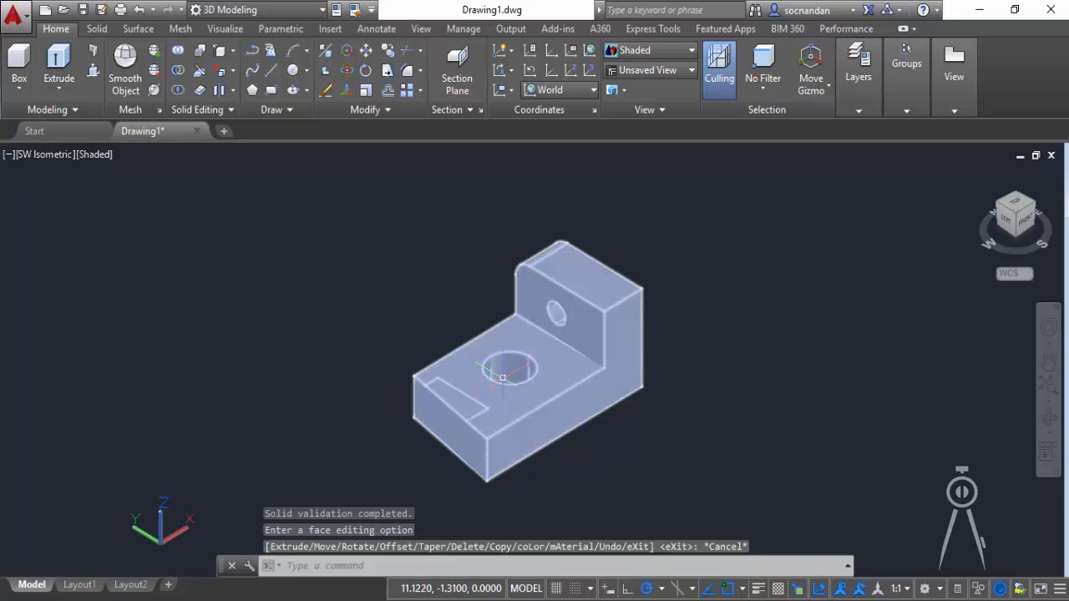
left_click(220, 72)
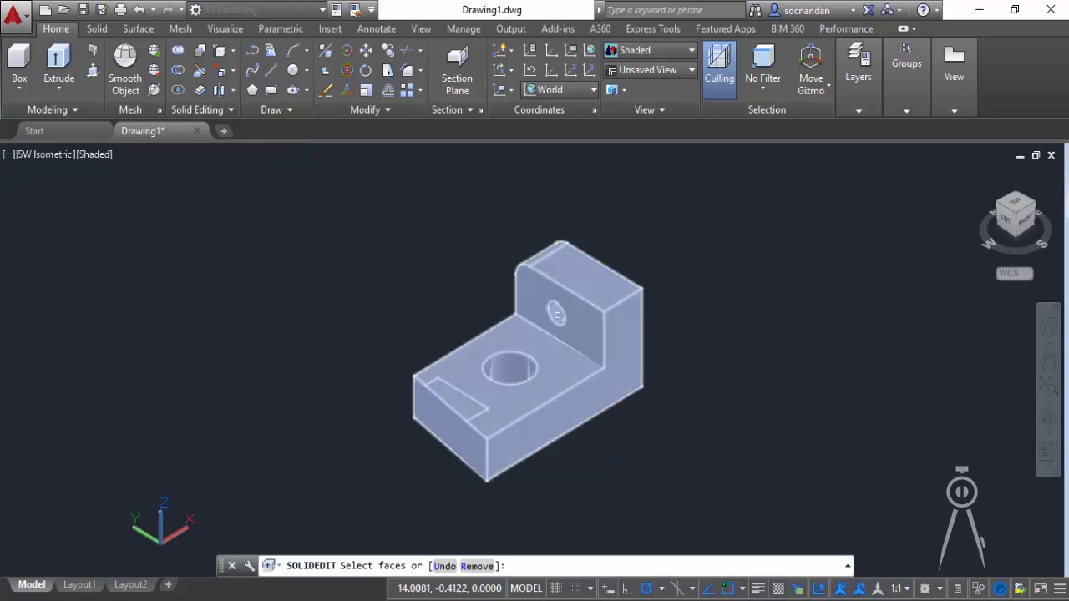
left_click(557, 314)
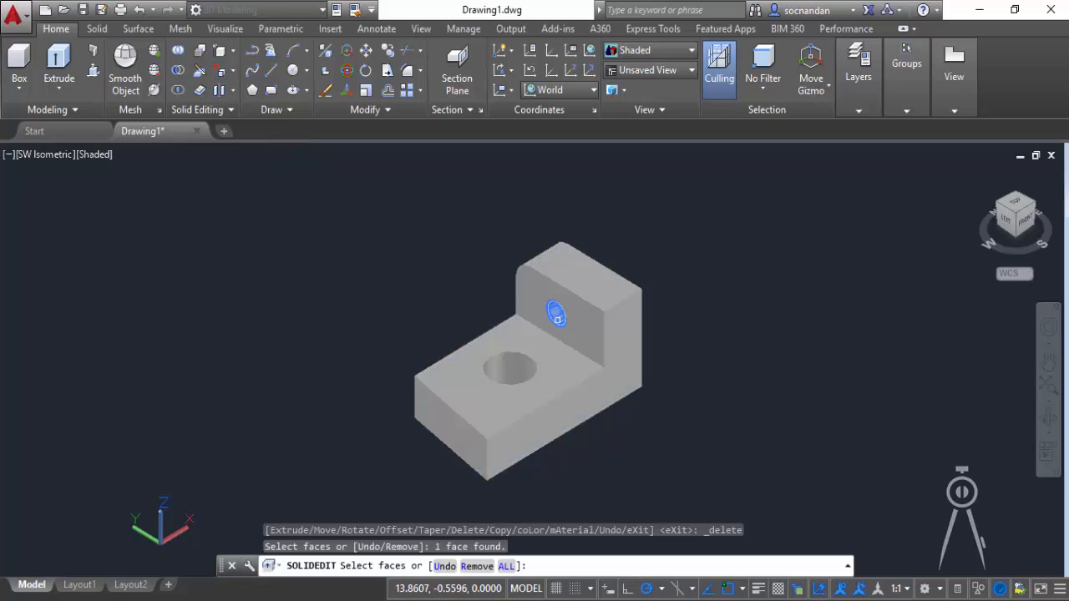
key("Return")
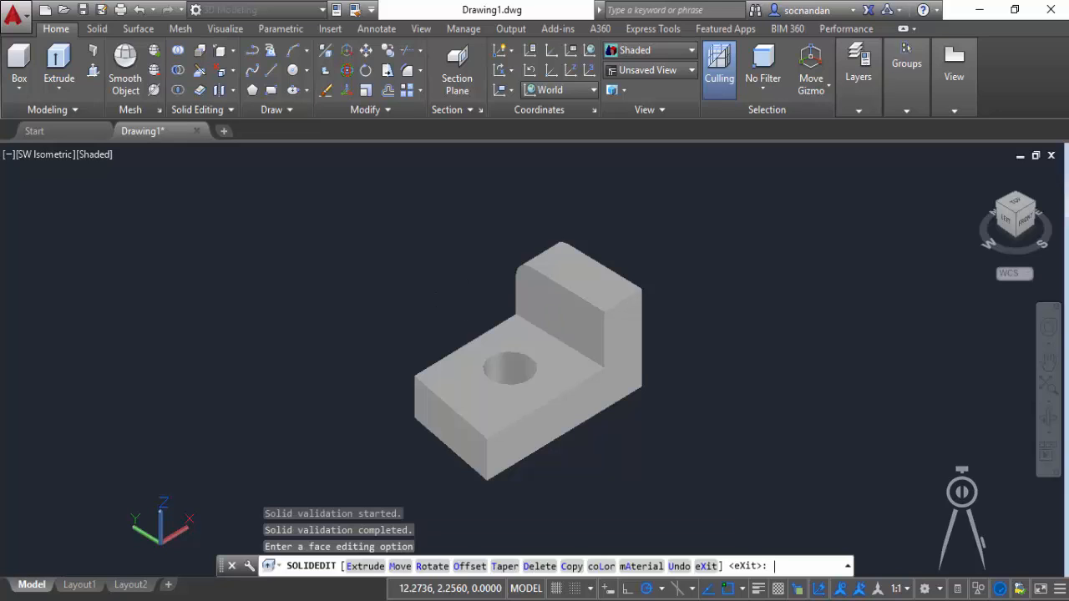
Move the cylindrical face of the base's hole from its center about 1.12 units at 180°, toward the base's open end
key("Escape")
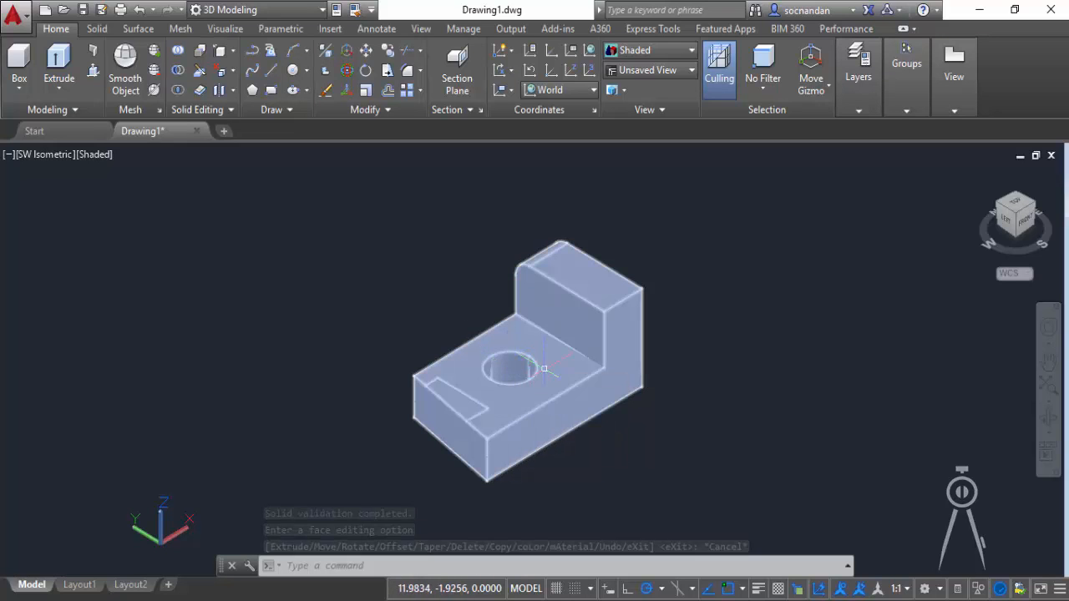
left_click(232, 70)
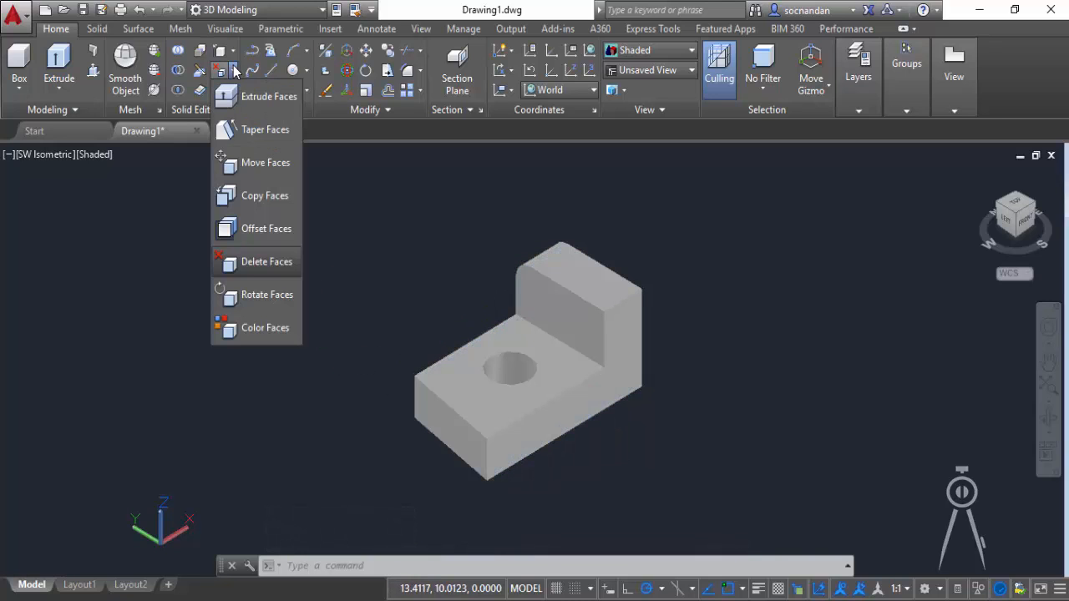
left_click(289, 171)
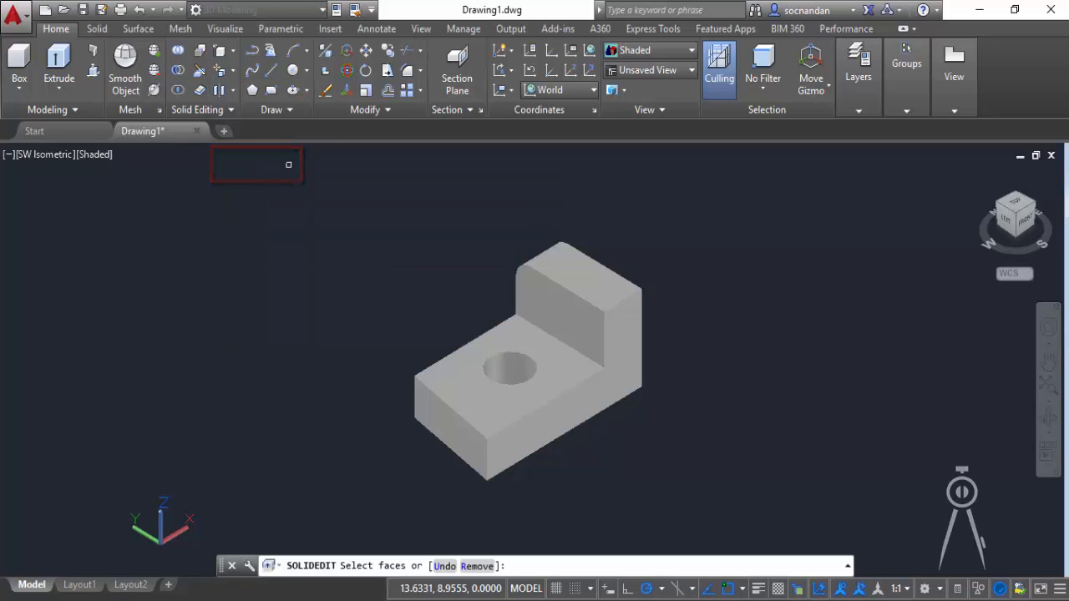
left_click(509, 372)
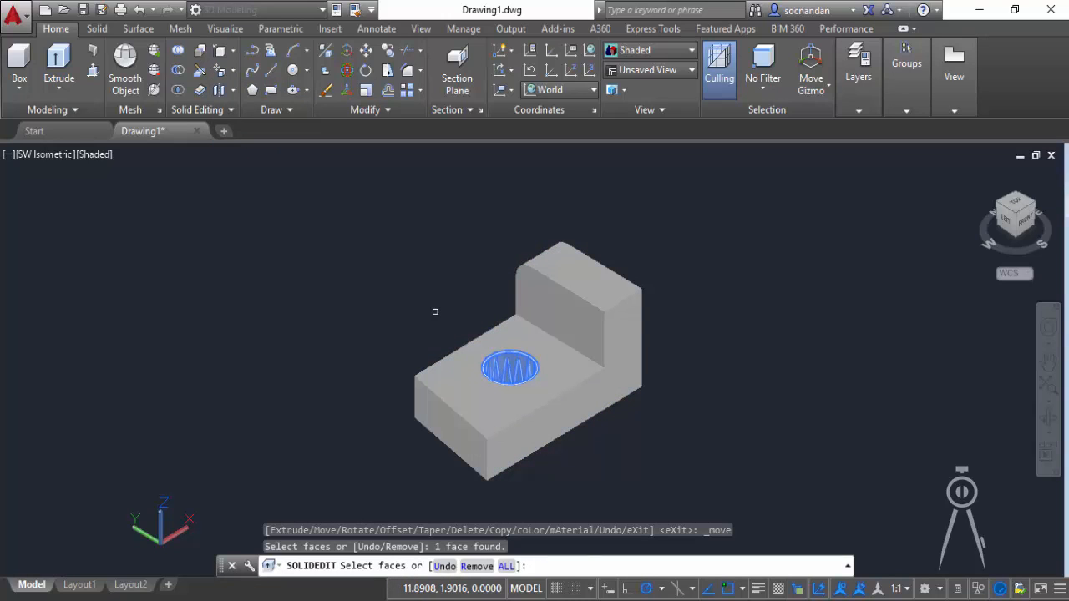
key("Return")
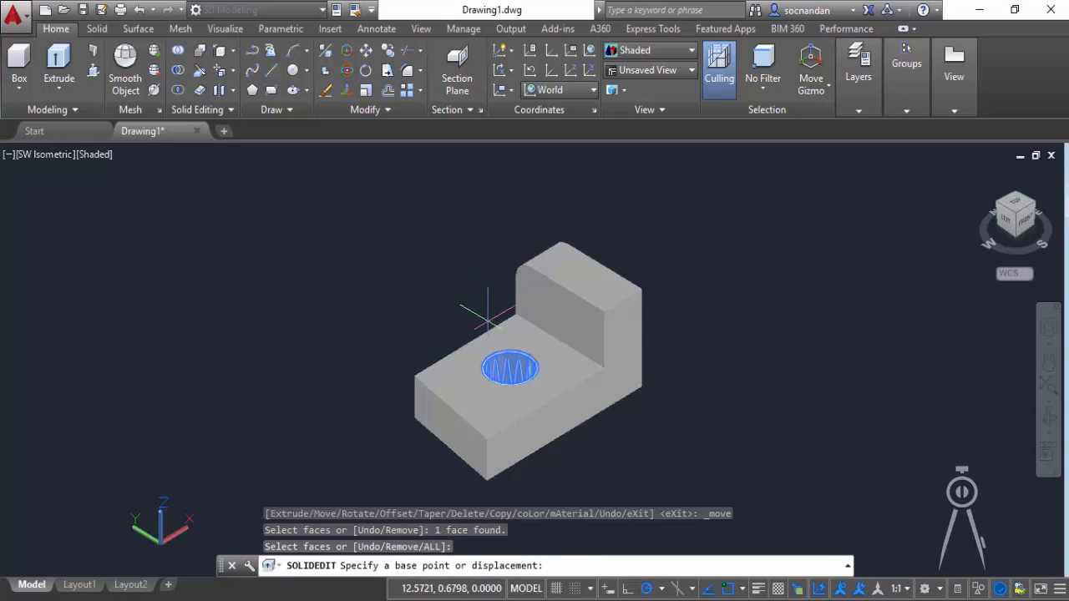
left_click(510, 369)
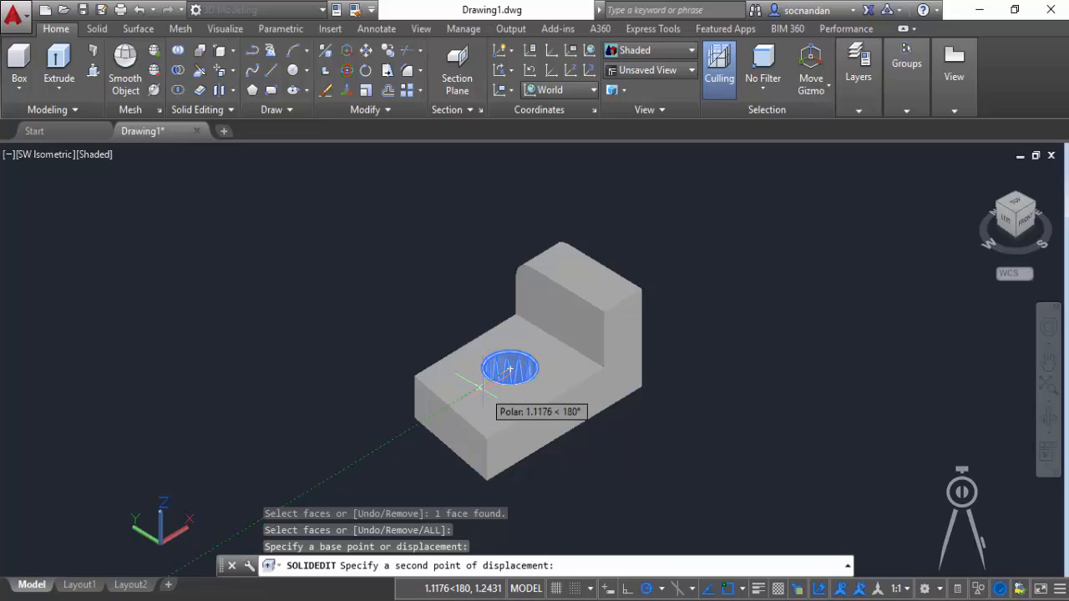
left_click(479, 387)
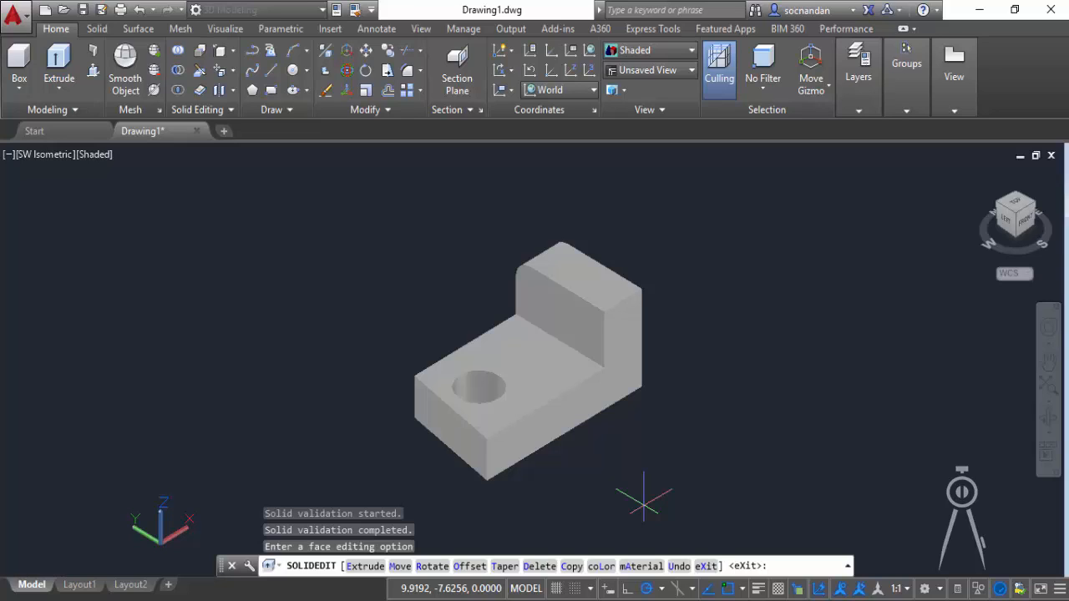
key("Escape")
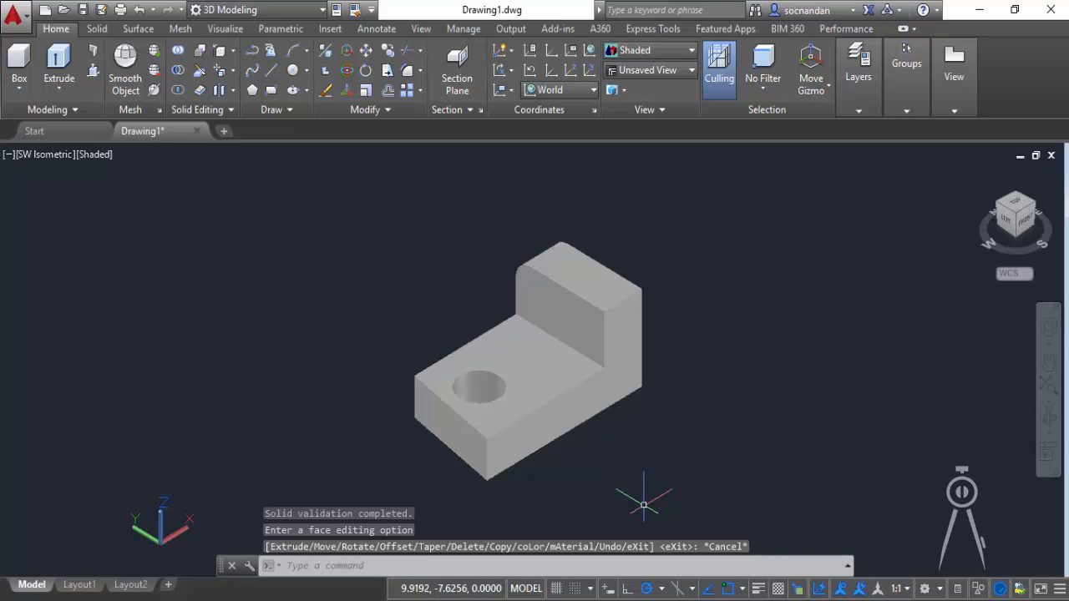